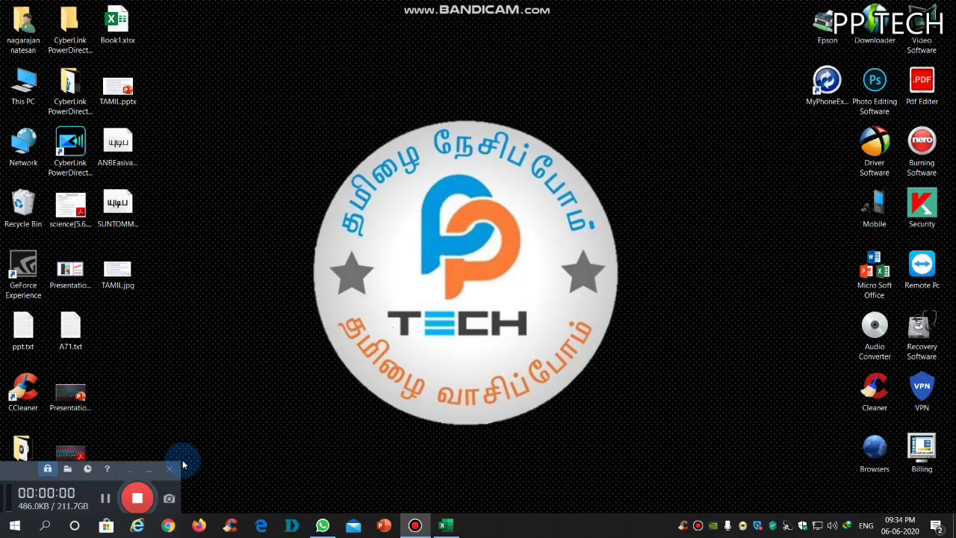
Open the AnbeSivam font file ANBEasivam.TTF from the desktop in Font Viewer.
click(152, 471)
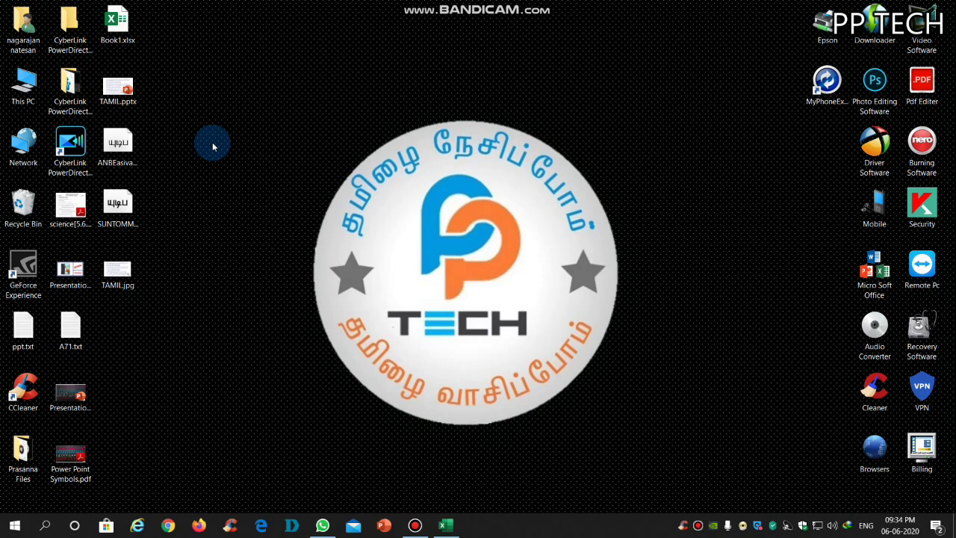
drag(154, 133, 120, 221)
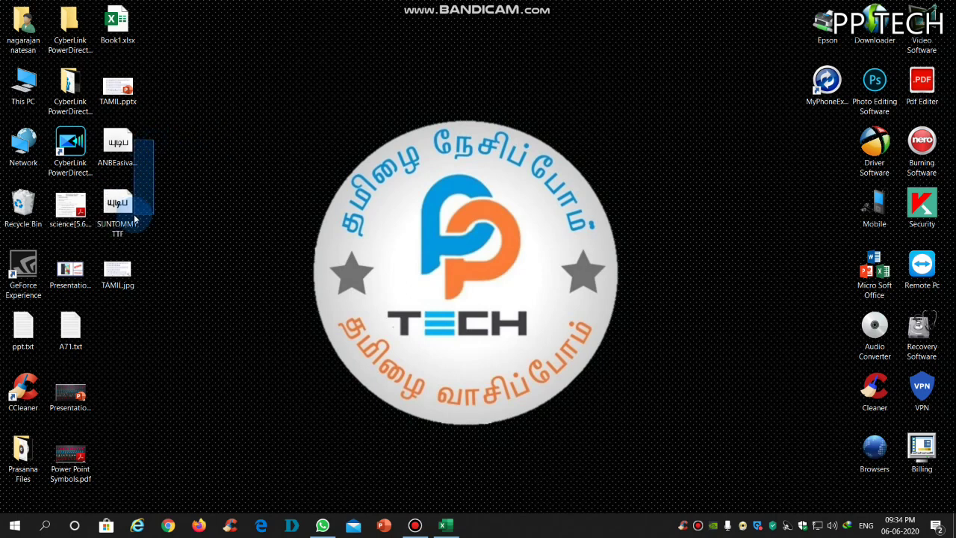
click(163, 145)
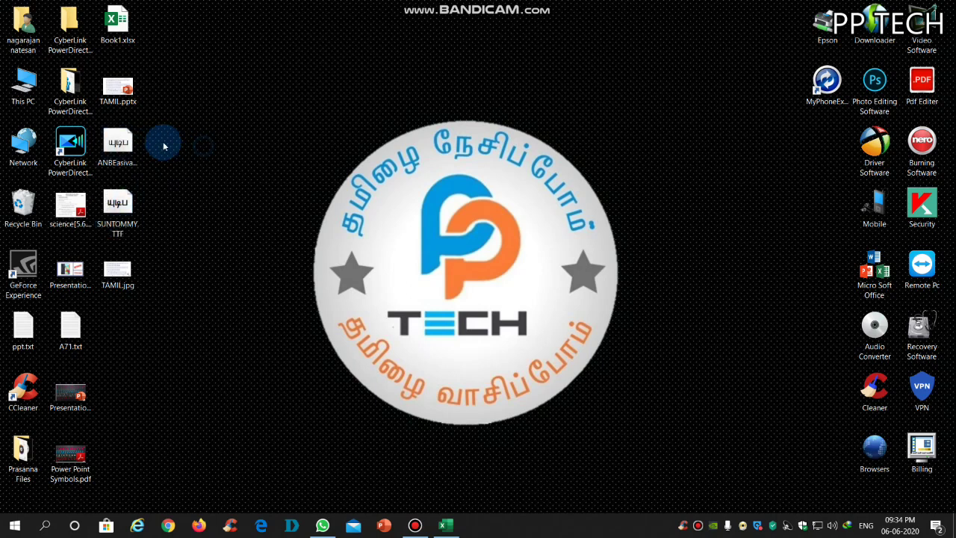
click(120, 149)
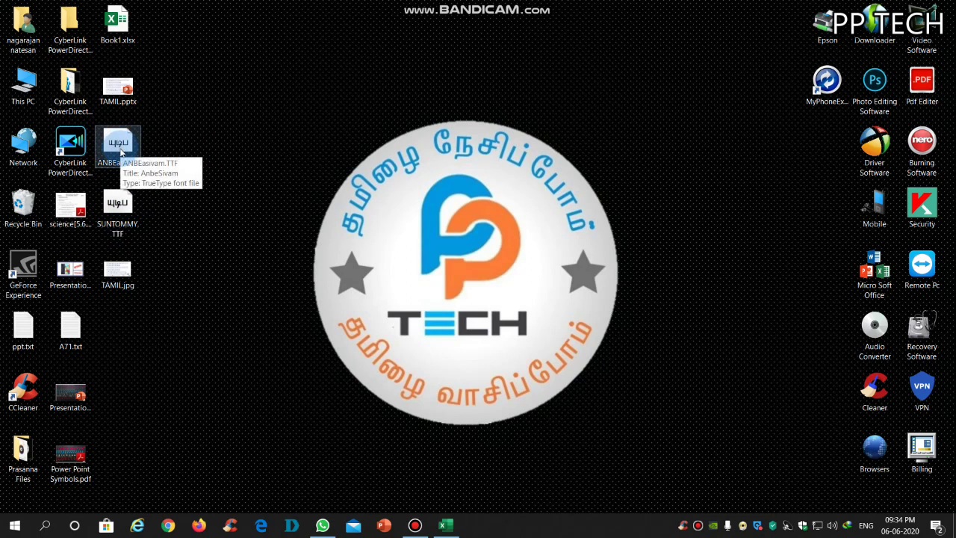
double_click(120, 150)
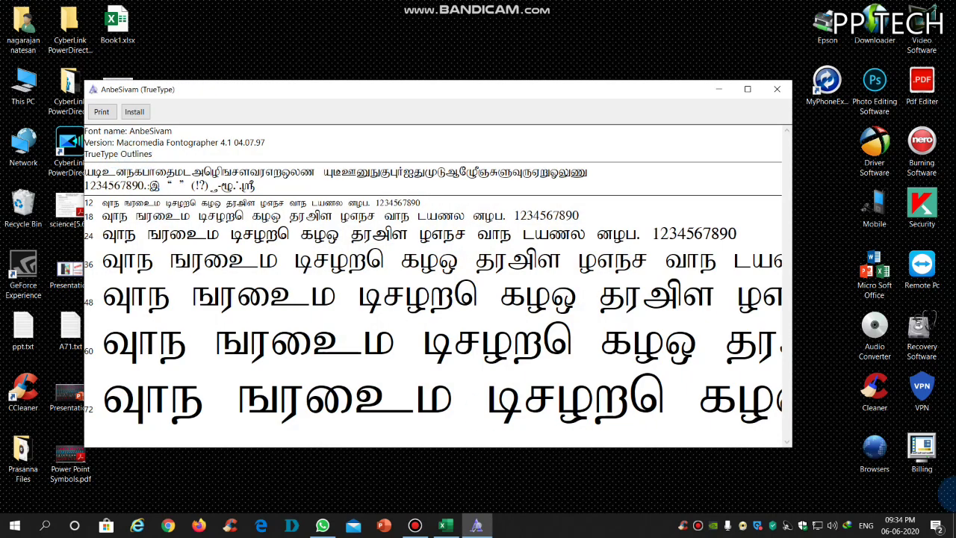
Install AnbeSivam over the existing copy, close its preview, and open the SunTommy font file.
click(135, 113)
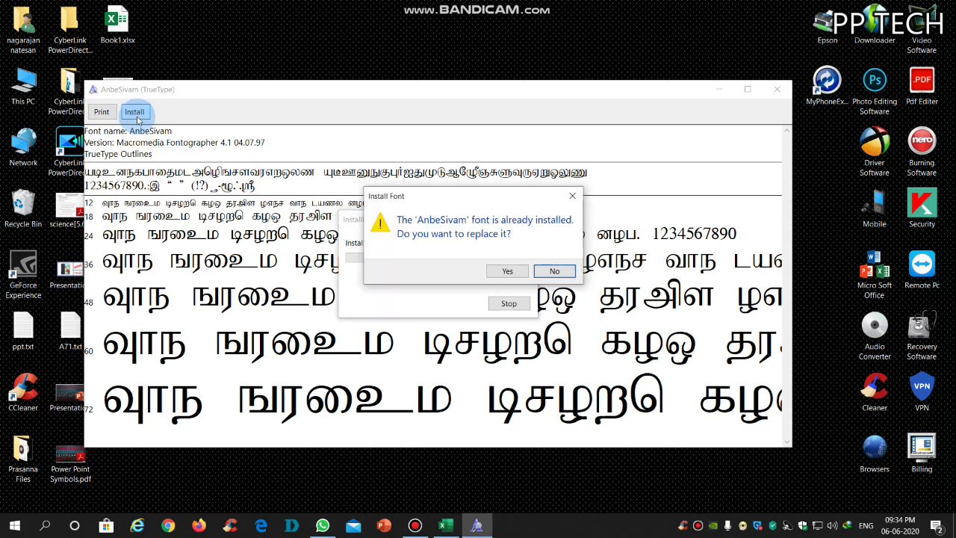
click(511, 271)
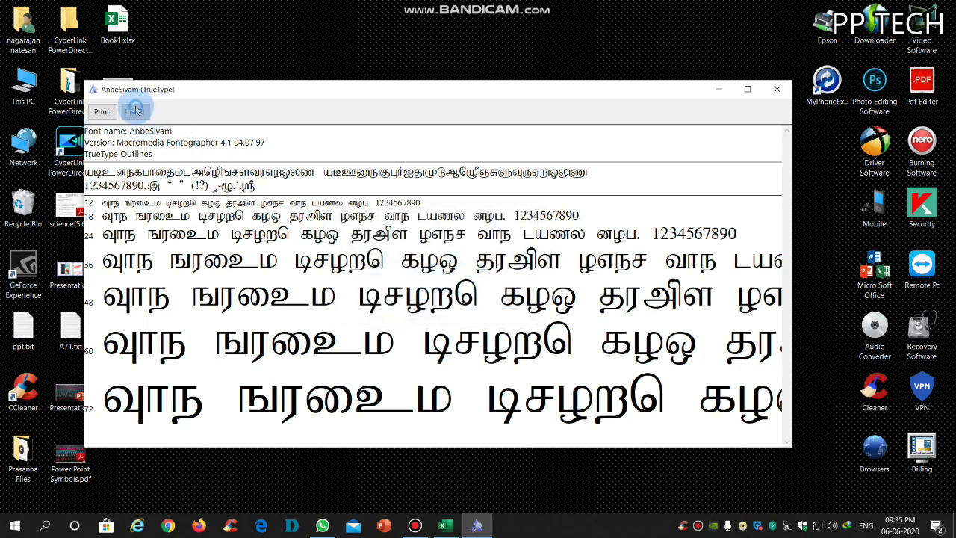
click(776, 89)
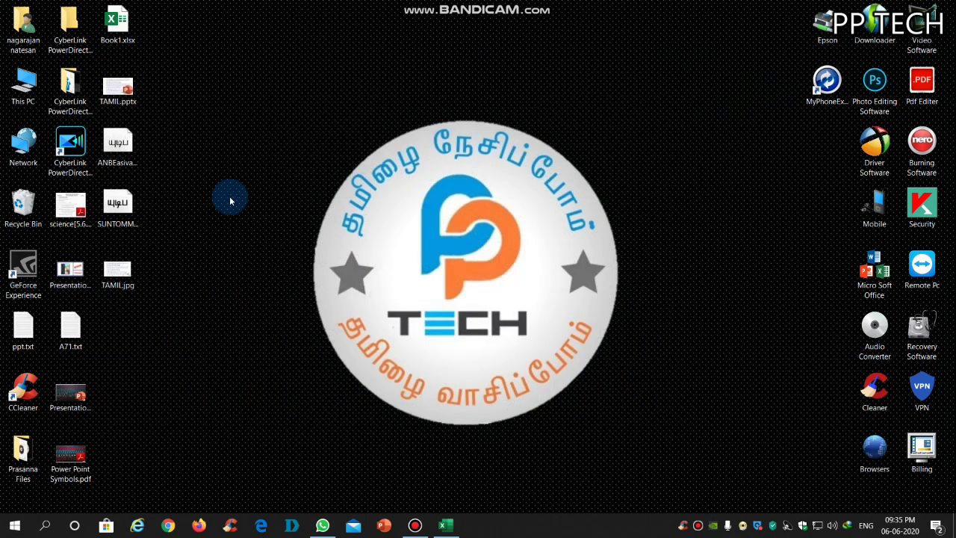
double_click(117, 205)
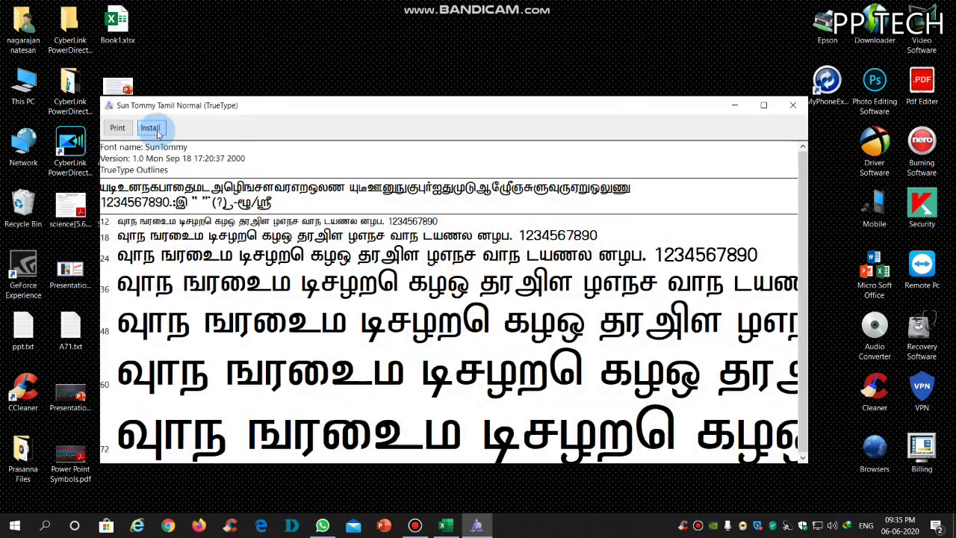
Install Sun Tommy Tamil Normal over the existing copy, then start a blank Excel workbook.
click(153, 128)
click(498, 277)
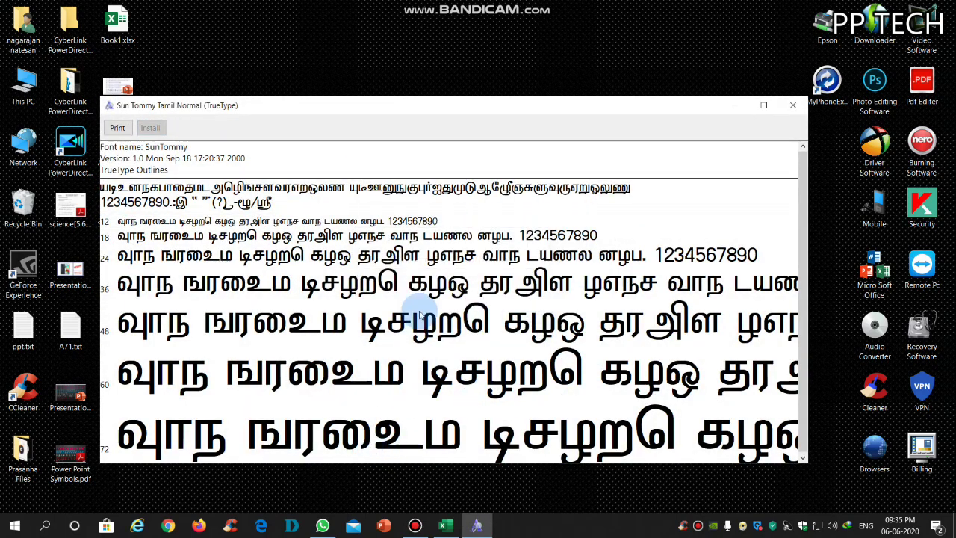
click(791, 107)
click(446, 525)
click(147, 132)
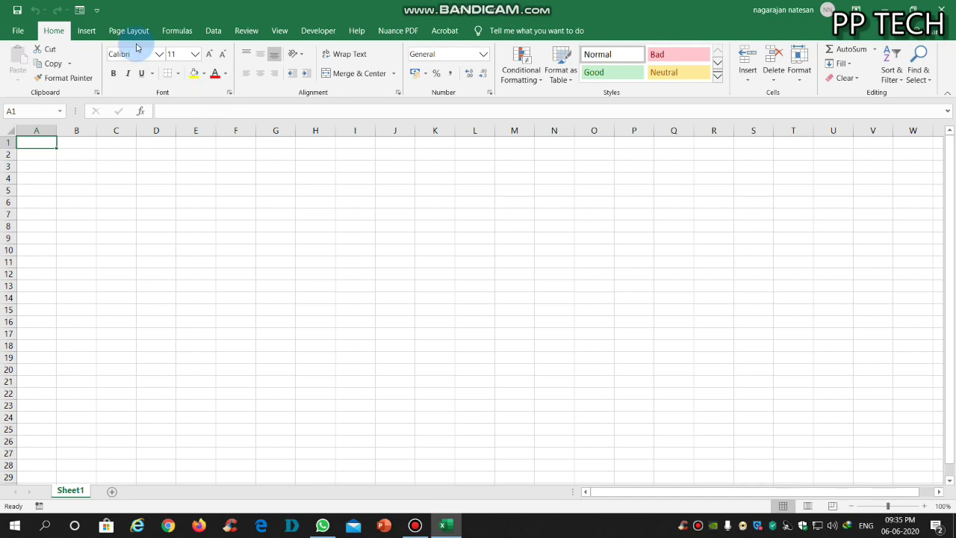
Format cells F6:P24 in AnbeSivam at font size 20, then select G8.
click(156, 54)
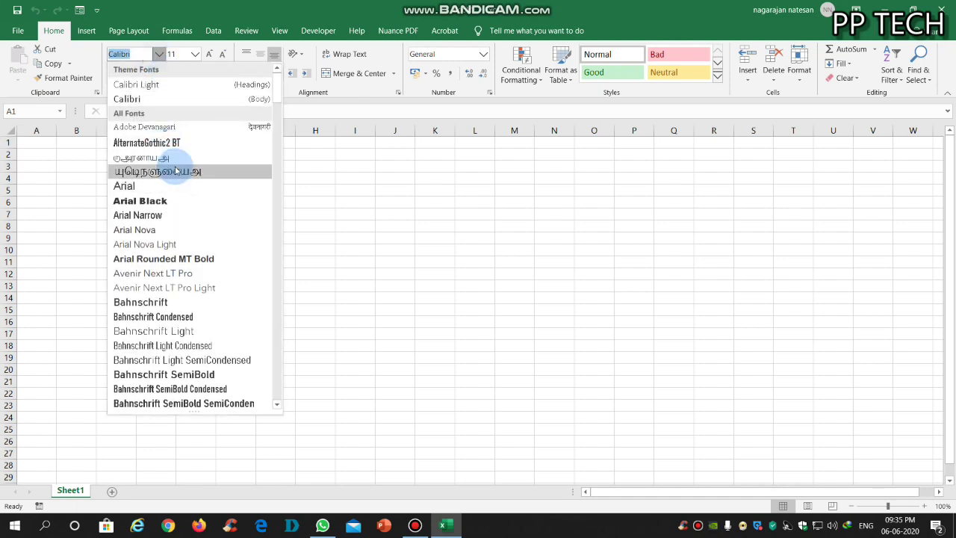
text(A)
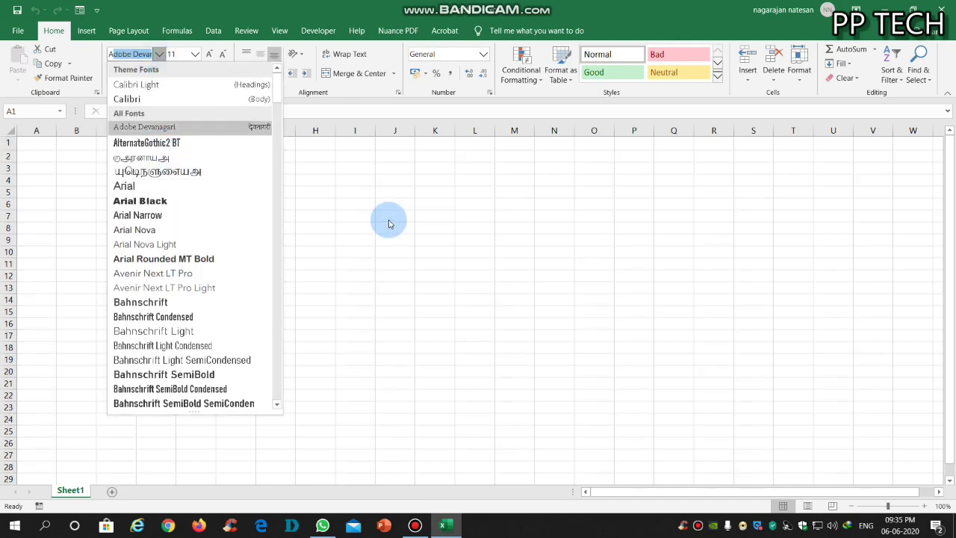
text(nbeSivam)
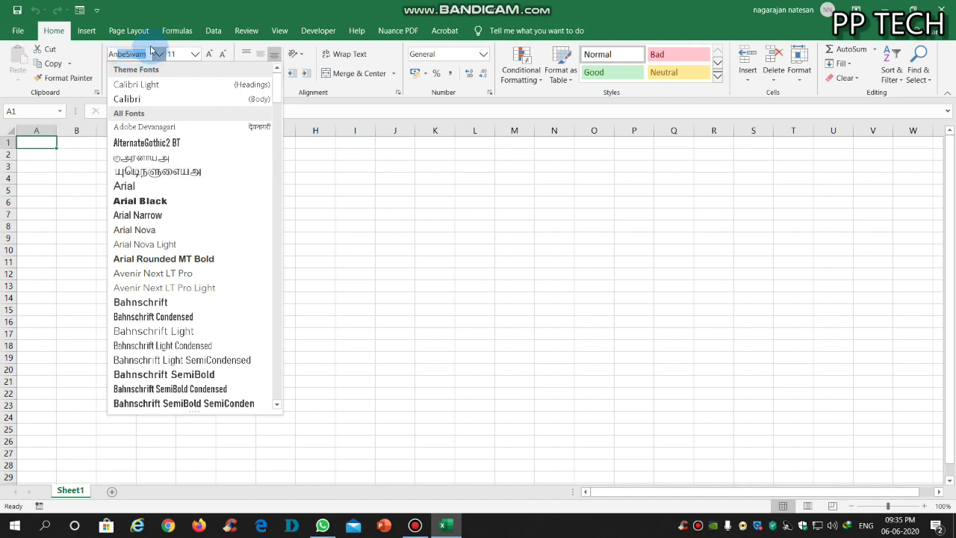
key(Return)
mouse_move(246, 202)
mouse_down()
mouse_move(320, 274)
mouse_move(636, 412)
mouse_up()
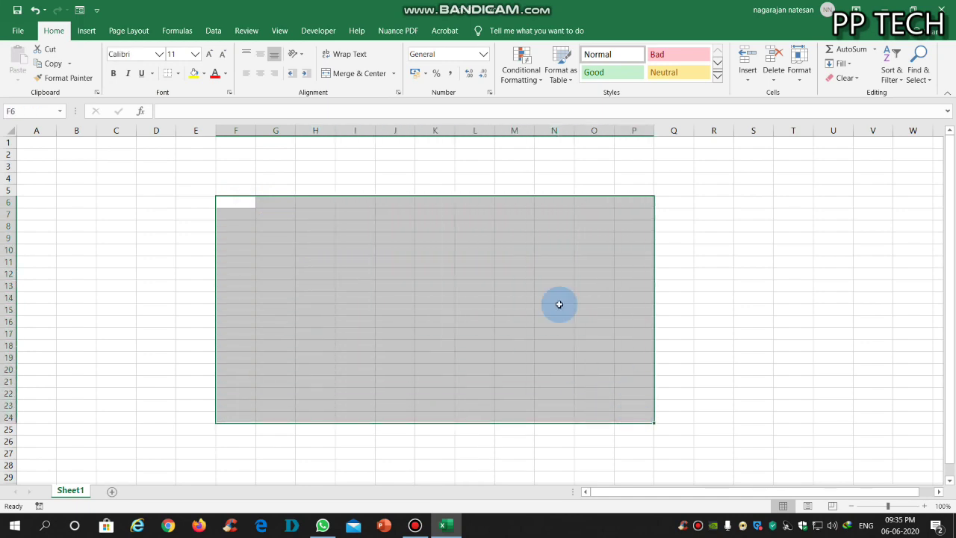
click(162, 55)
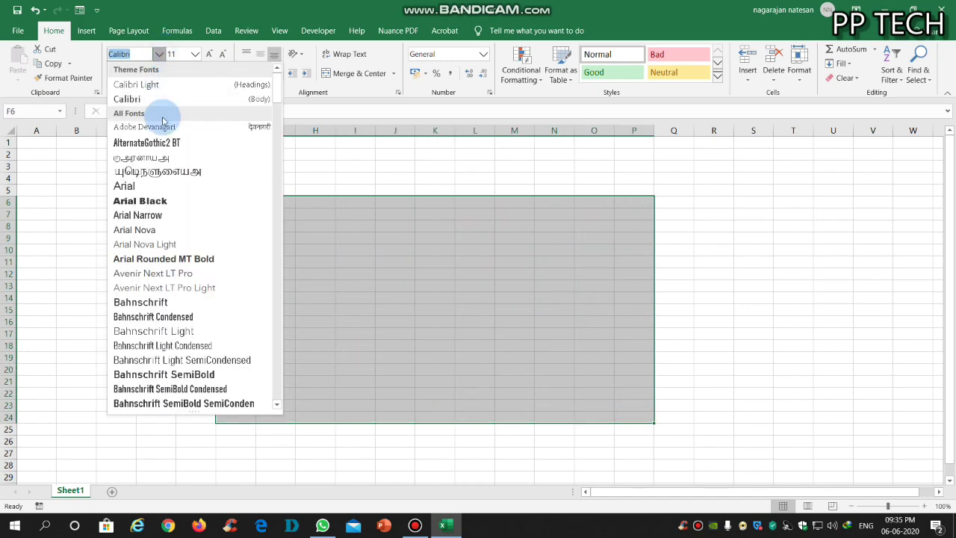
click(183, 171)
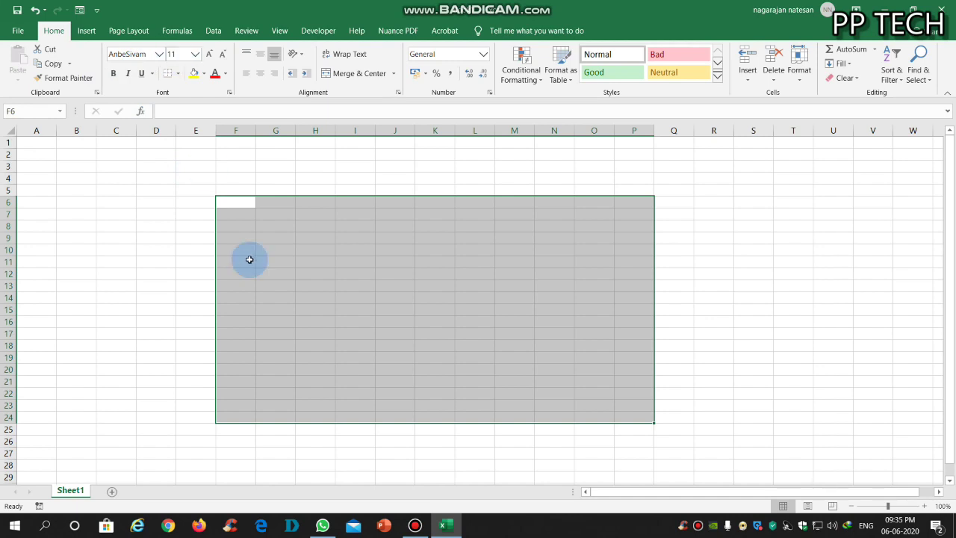
click(194, 54)
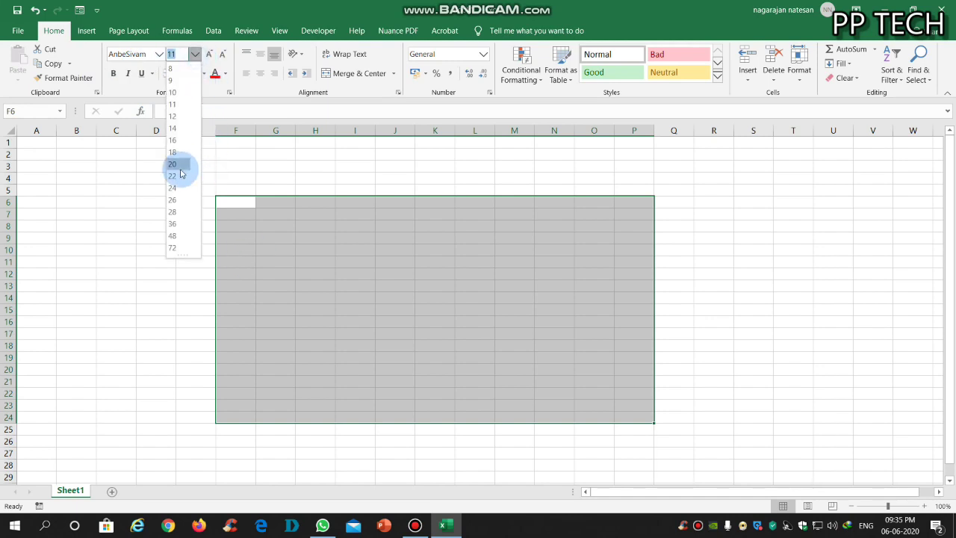
click(180, 168)
click(263, 255)
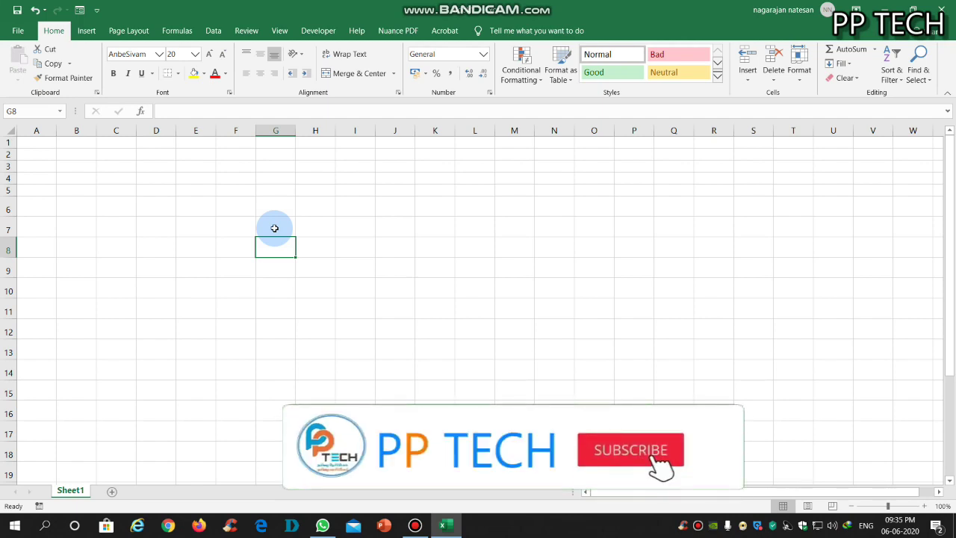
Type mk;kh in G8 and L4, applying AnbeSivam to L4's text so both show அம்மா.
text(mk)
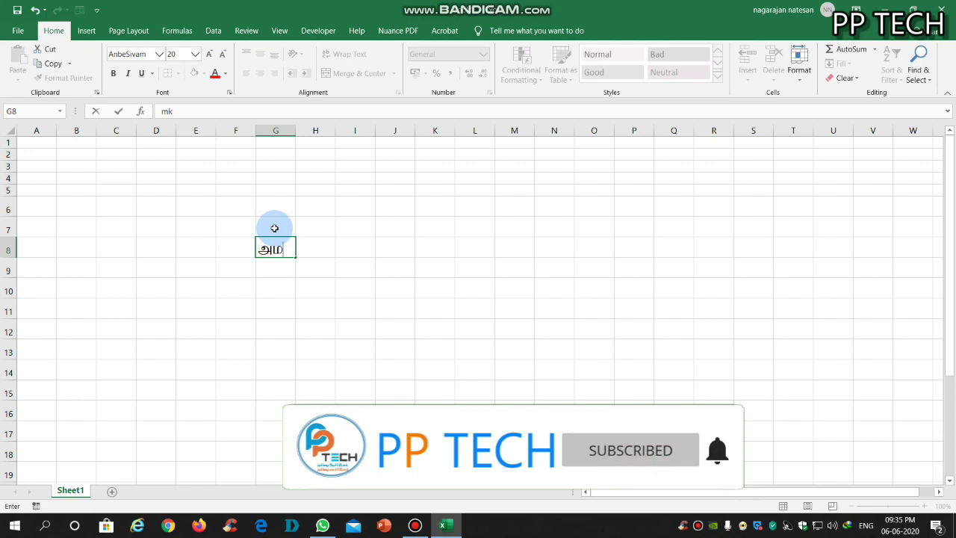
text(;kh)
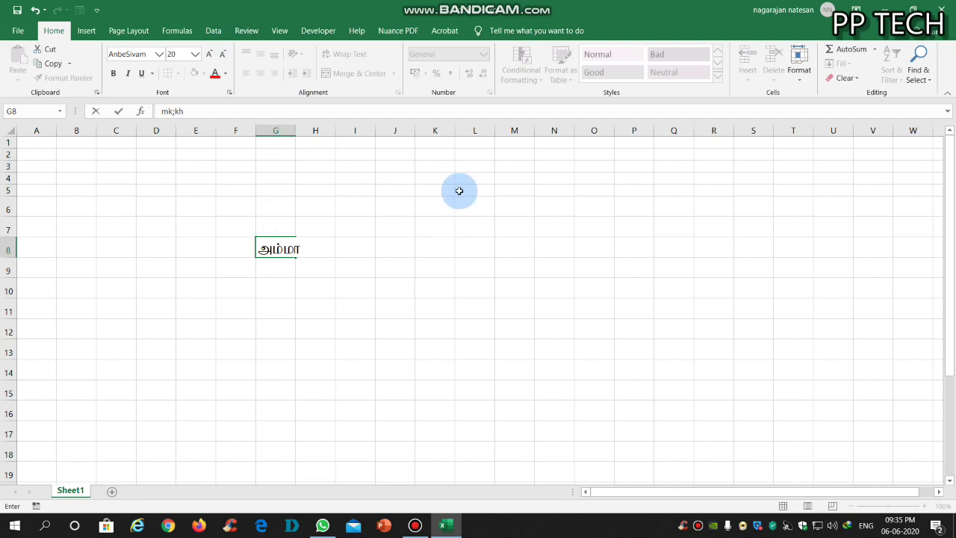
click(489, 175)
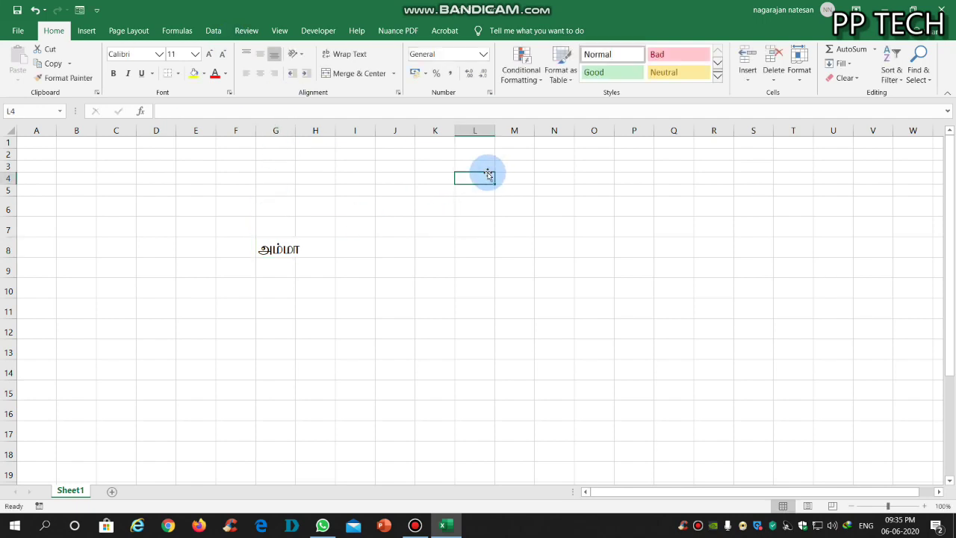
text(mk;kh)
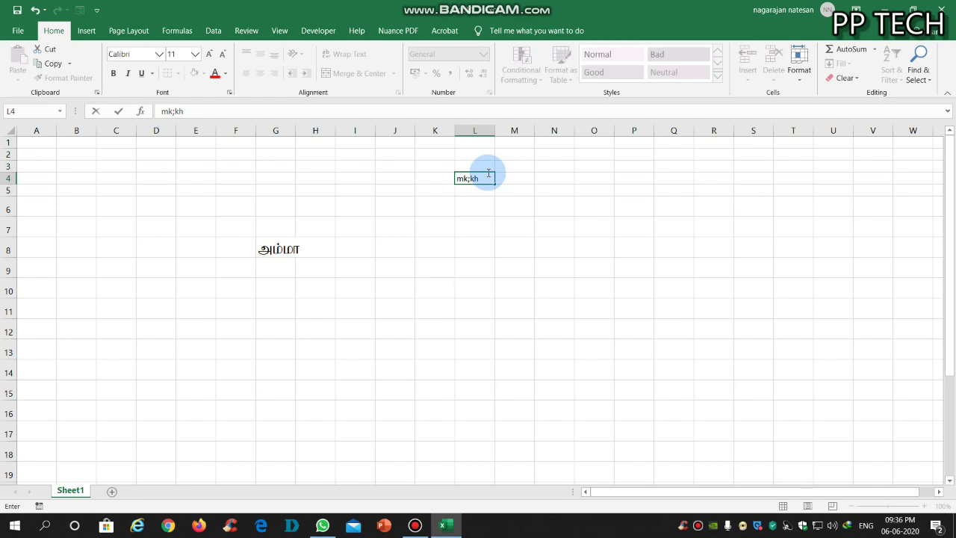
drag(452, 180, 460, 181)
click(488, 148)
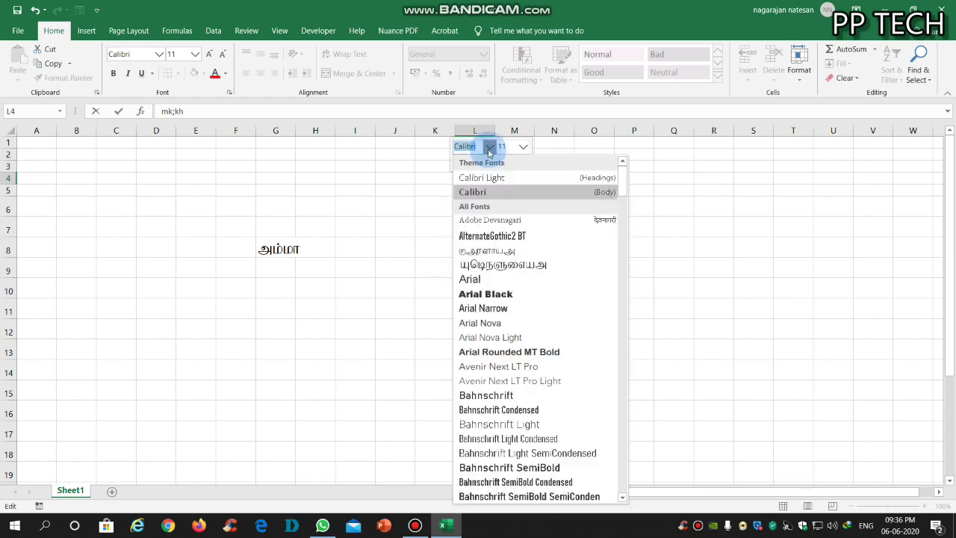
key(Down)
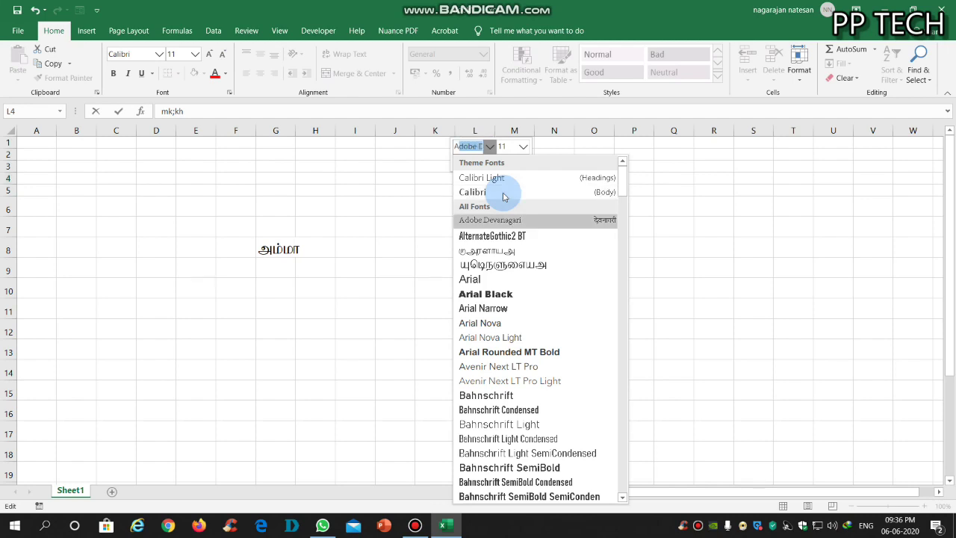
key(Down)
key(Down)
key(Down)
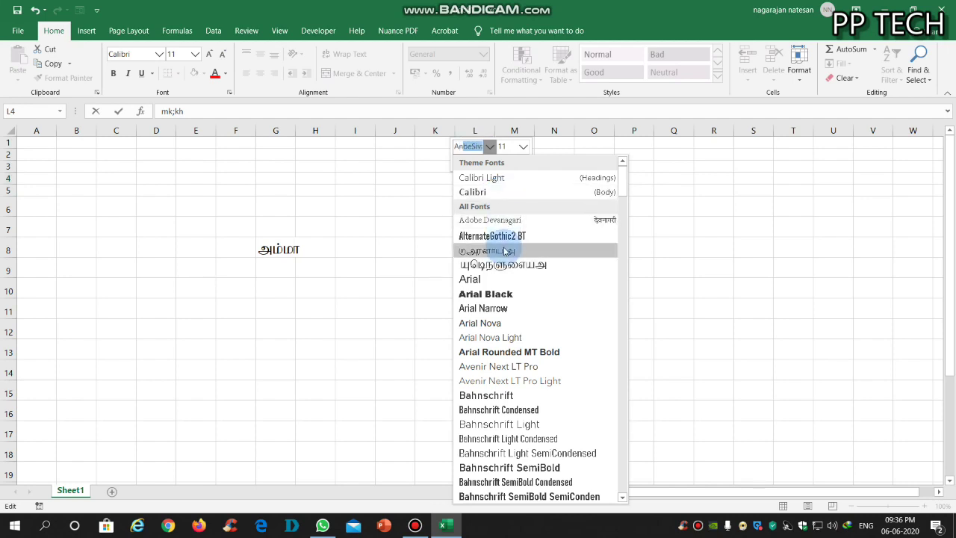
click(497, 264)
click(522, 181)
click(473, 180)
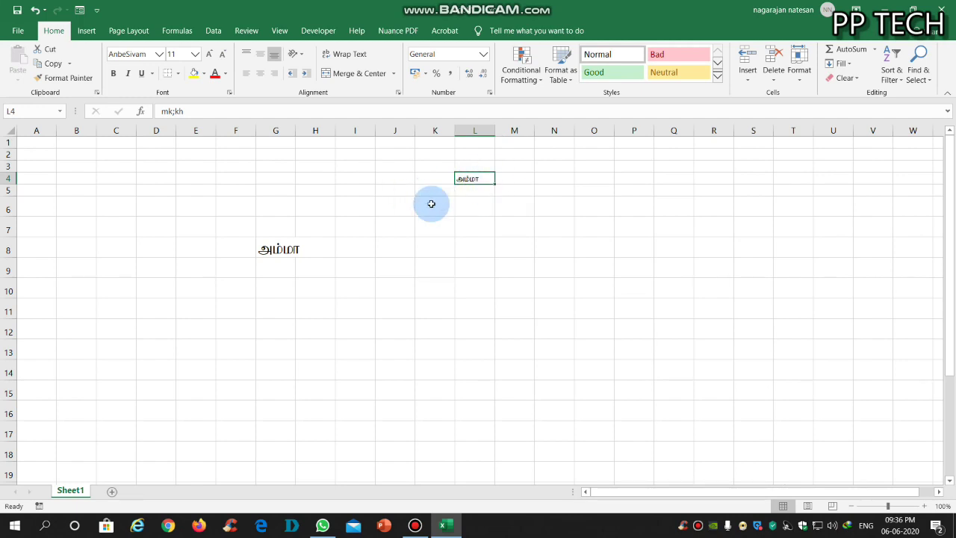
Select J9, minimise Excel to the desktop, and open the TAMIL.jpg key chart.
click(399, 269)
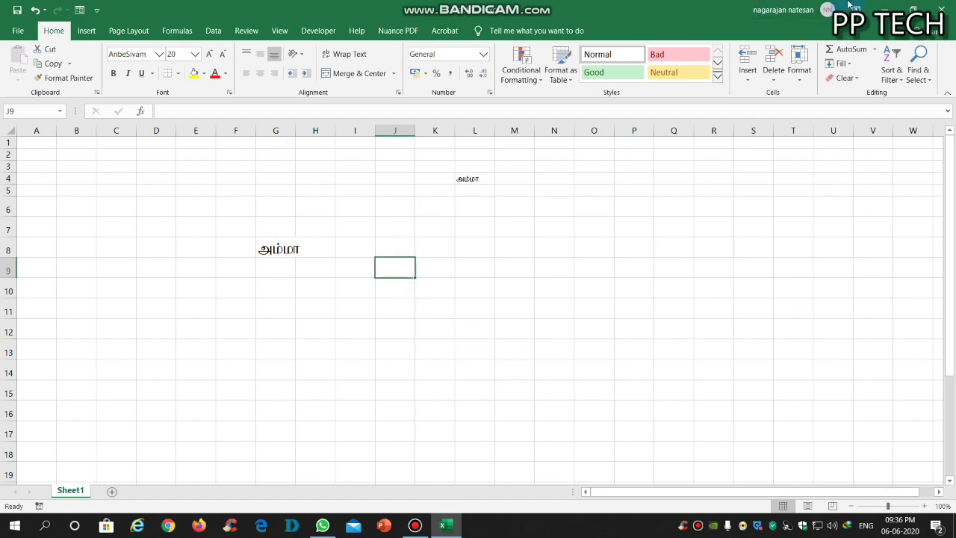
key(super+d)
double_click(136, 274)
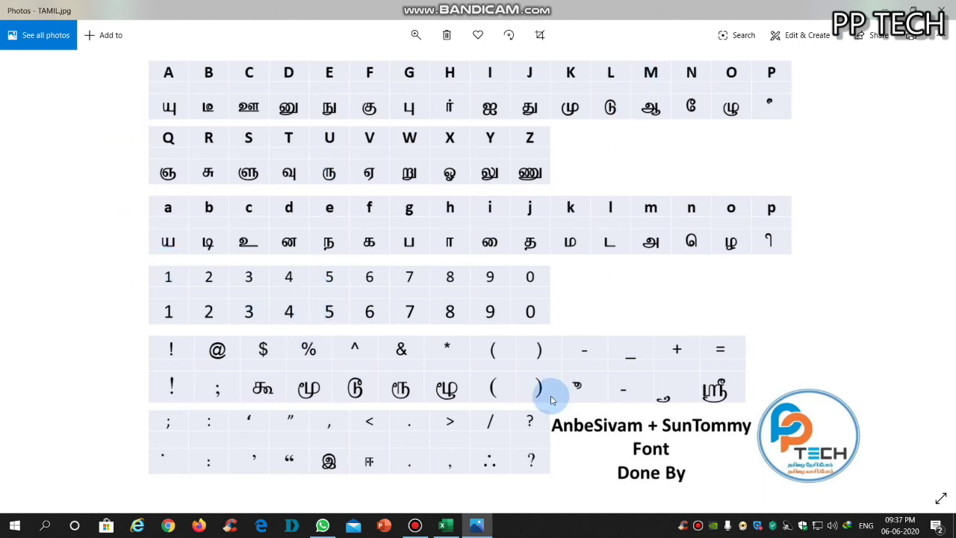
Review the TAMIL.jpg key chart in Photos, then click the taskbar.
click(418, 523)
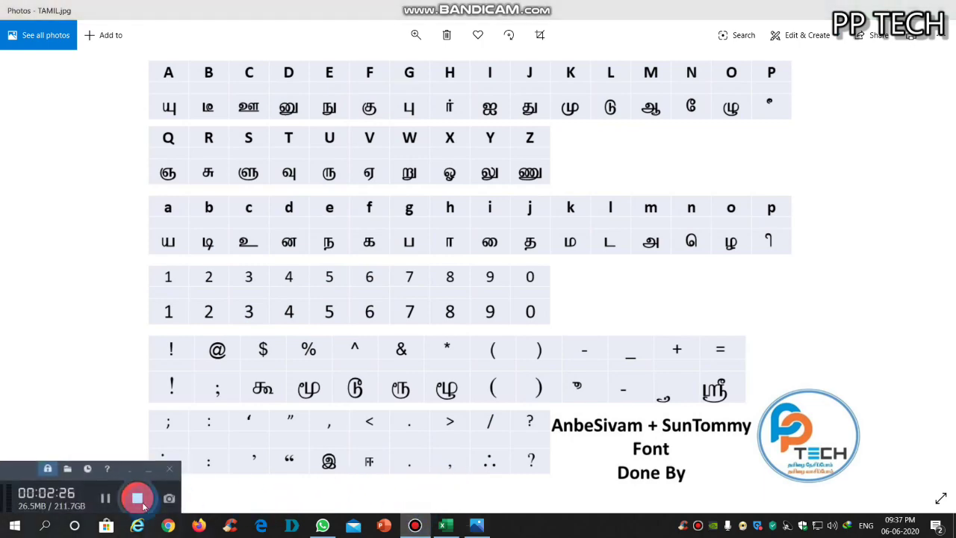